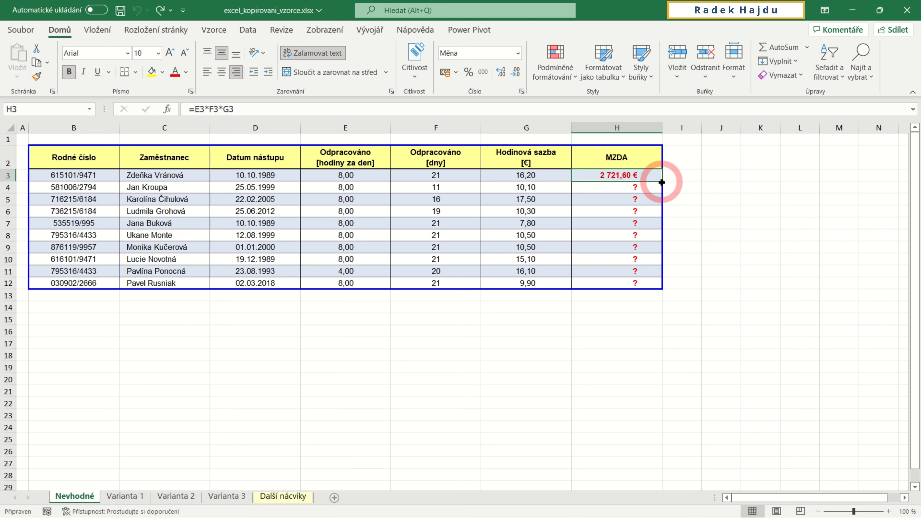
Step: Fill H3's wage formula down to H12 on Nevhodné, giving wages 888,80 € to 2 721,60 €
double_click(661, 182)
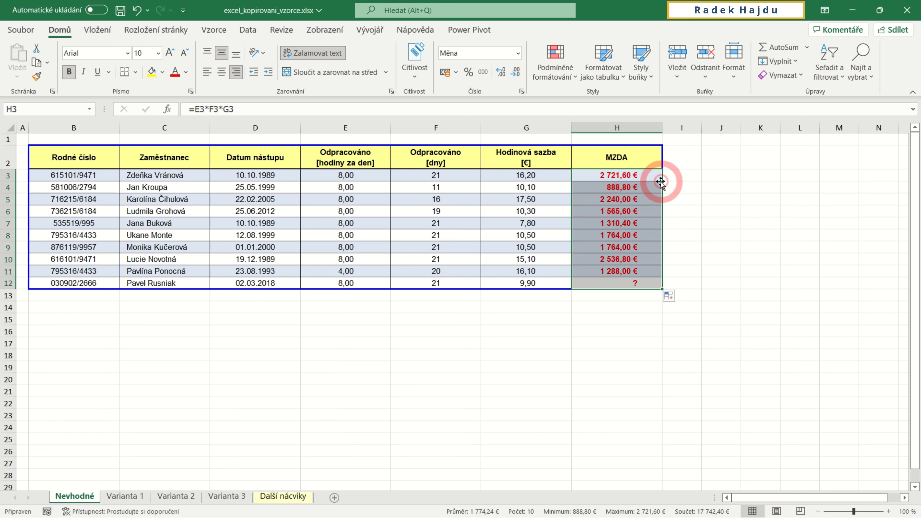
click(612, 308)
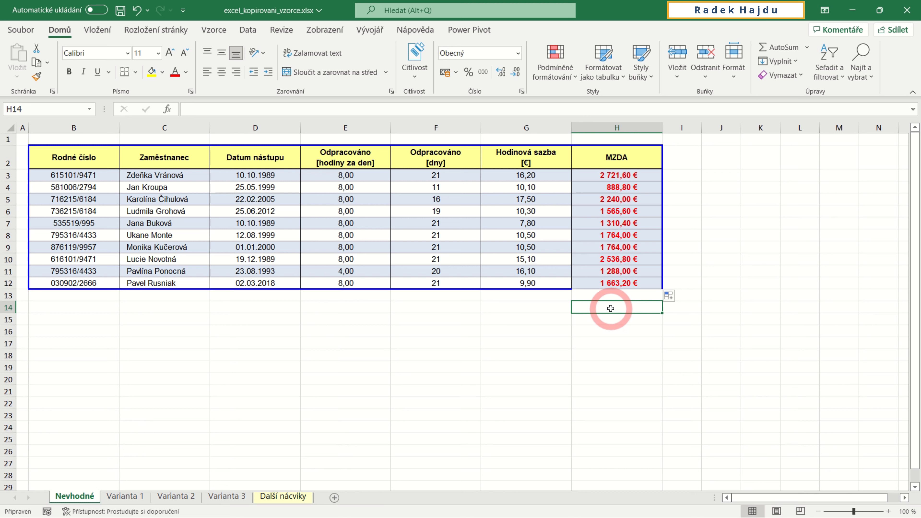
Step: On Varianta 1, copy H3's formula =E3*F3*G3 and select H4:H12 as the paste target
click(123, 496)
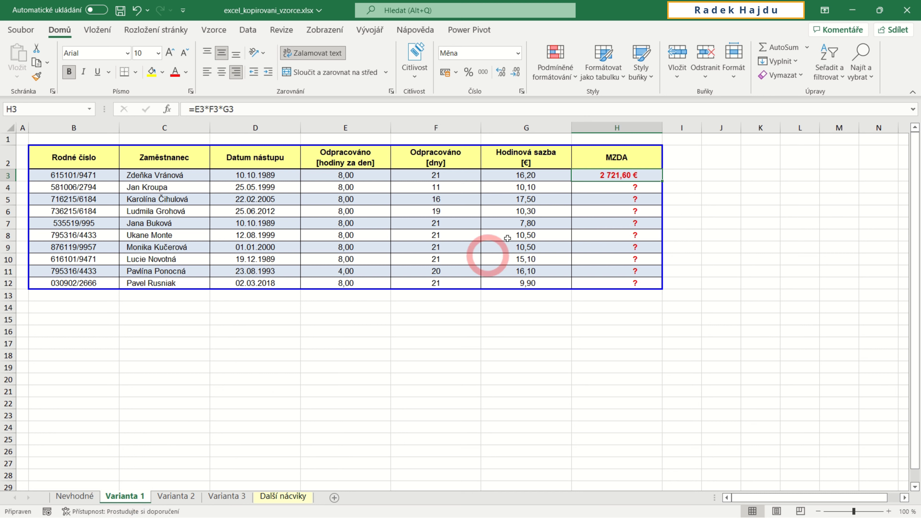
click(602, 175)
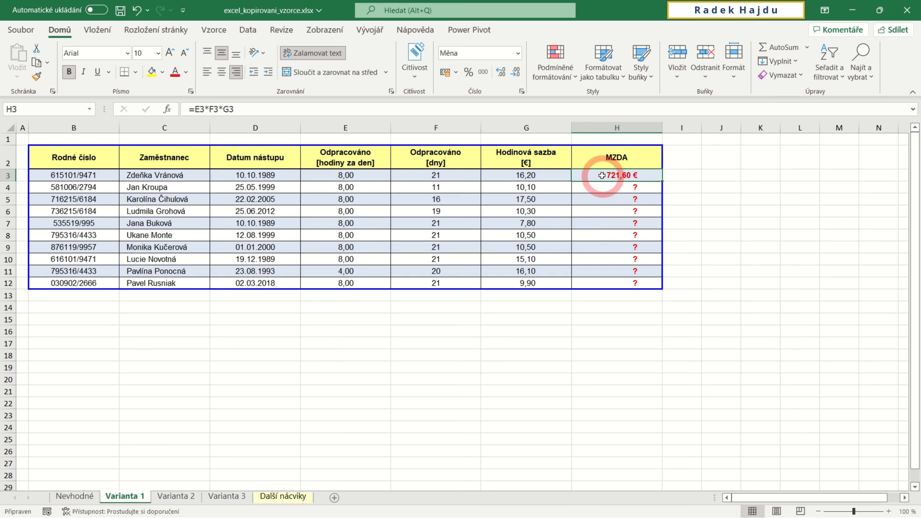
right_click(601, 176)
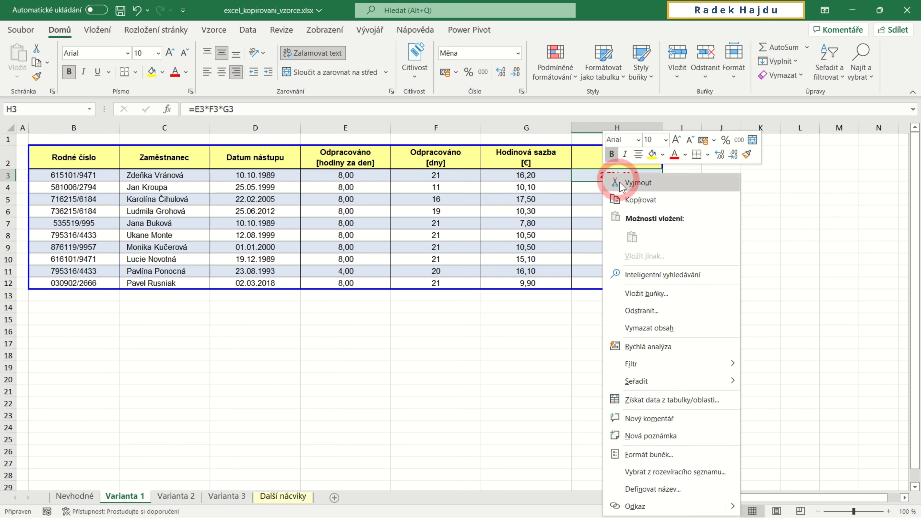
click(622, 199)
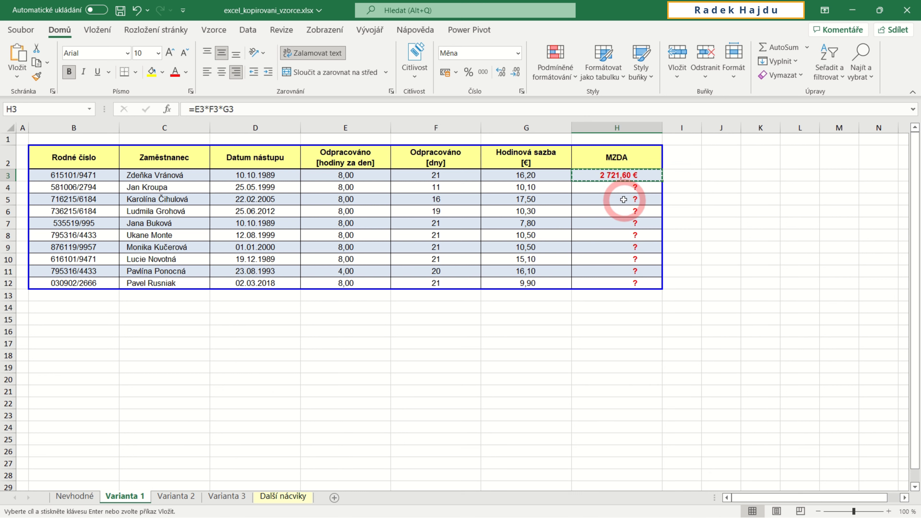
drag(620, 188, 616, 279)
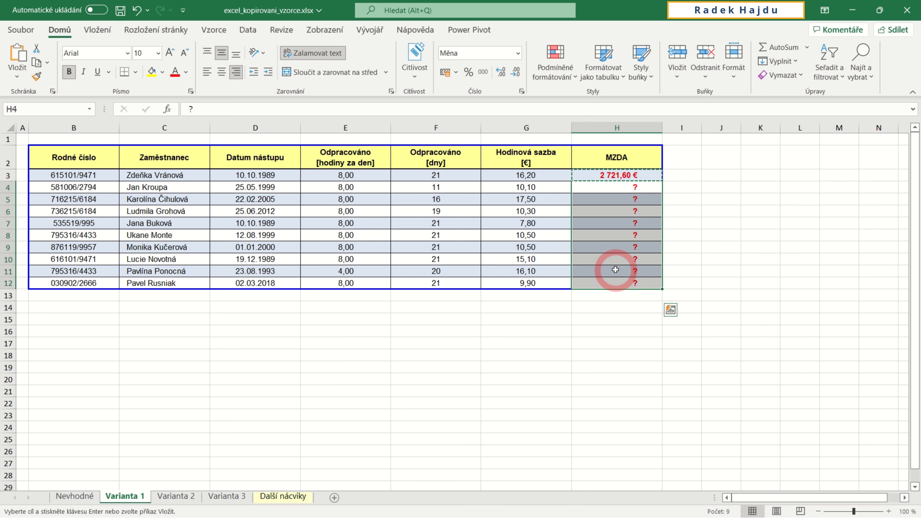
right_click(616, 269)
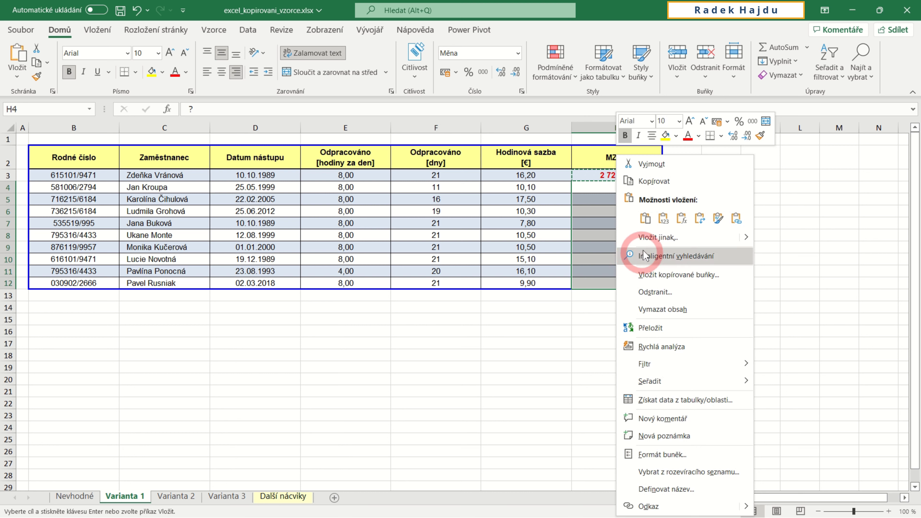
Step: Paste Special with Vzorce into H4:H12, giving wages 888,80 € to 2 536,80 €
click(649, 240)
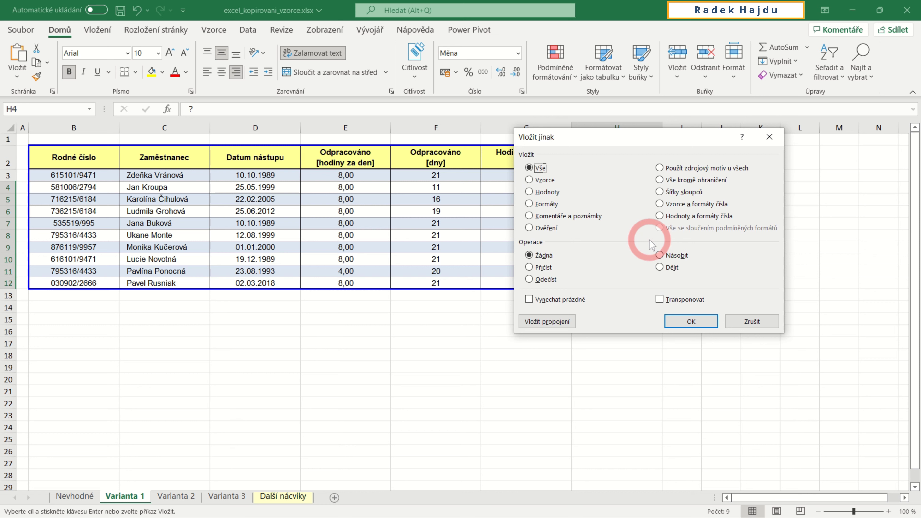
click(529, 180)
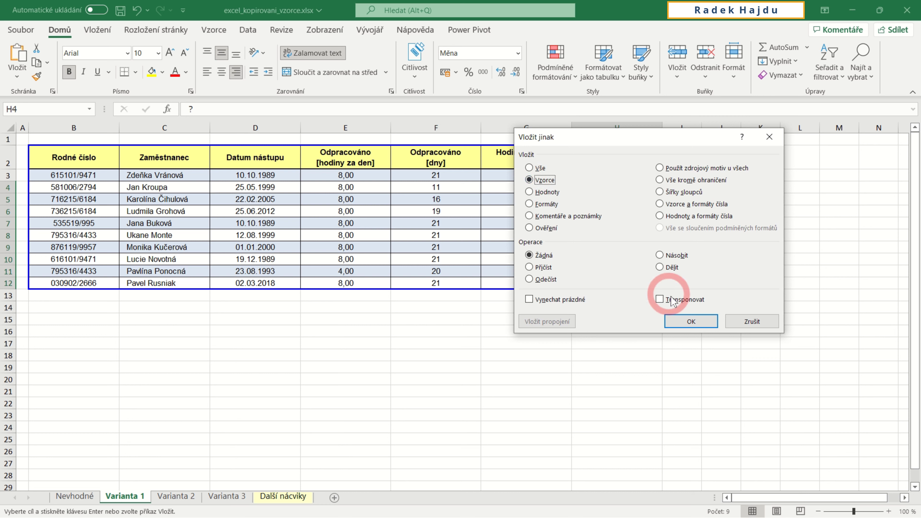
click(690, 322)
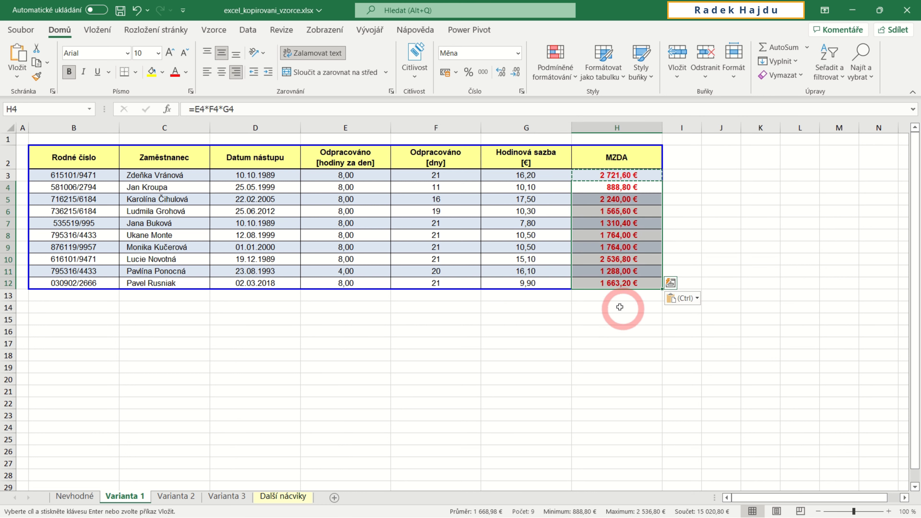
click(618, 307)
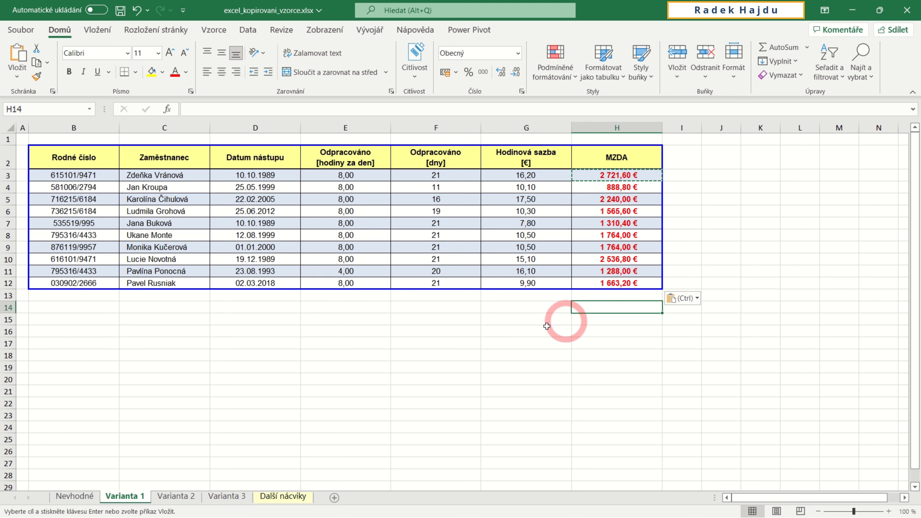
Step: On Varianta 2, copy H3's formula =E3*F3*G3 and select H4:H12 for pasting
click(175, 496)
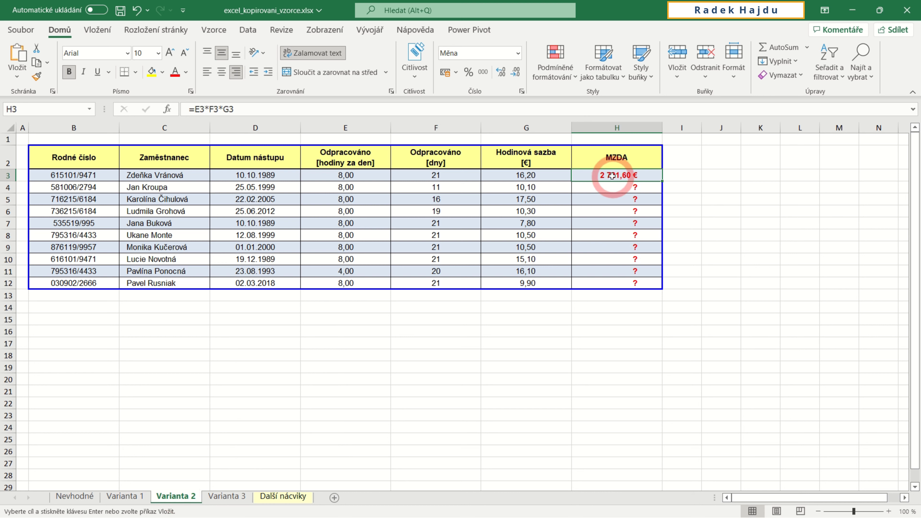
right_click(611, 175)
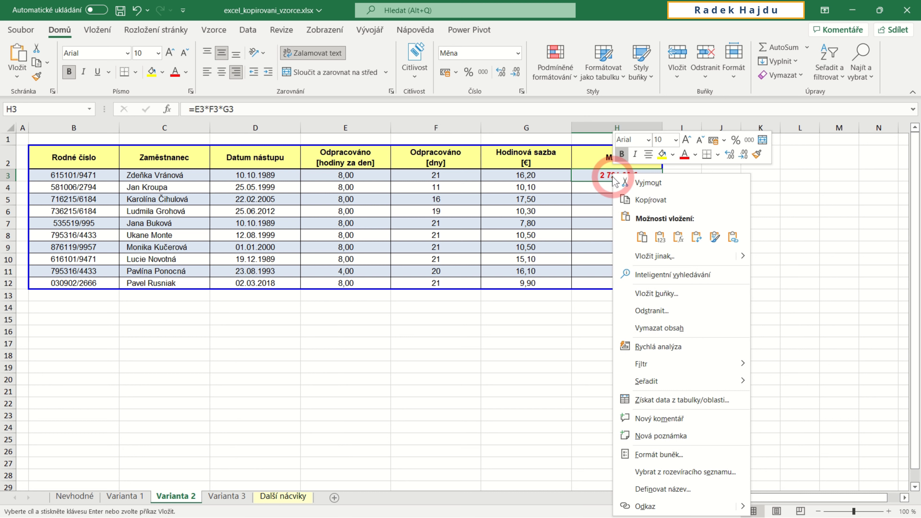
click(641, 205)
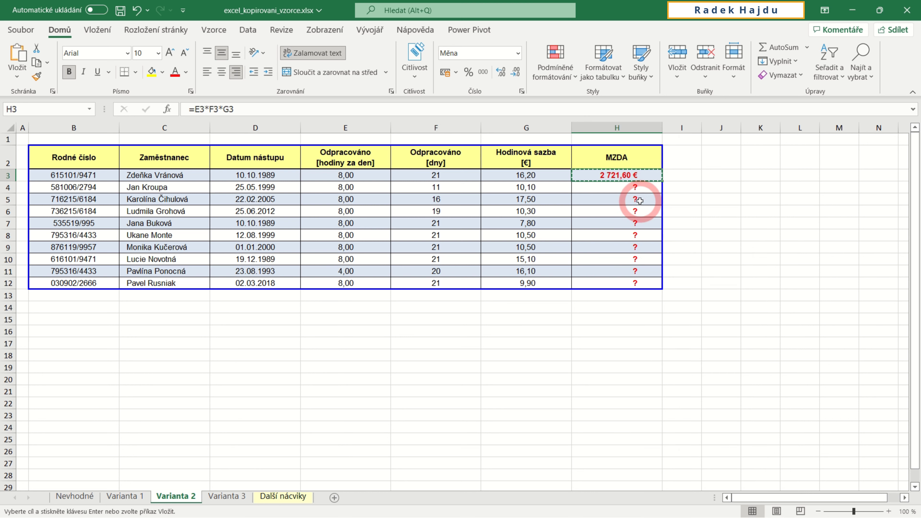
drag(636, 186, 612, 277)
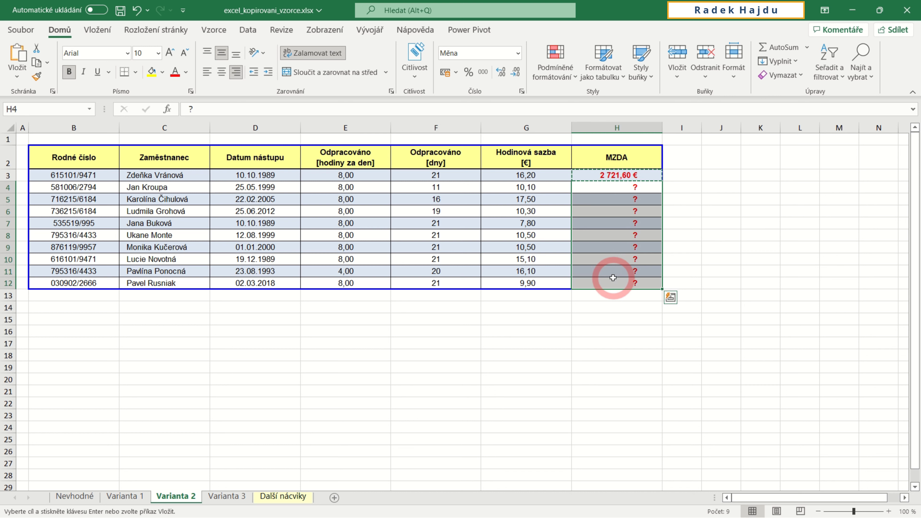
right_click(613, 277)
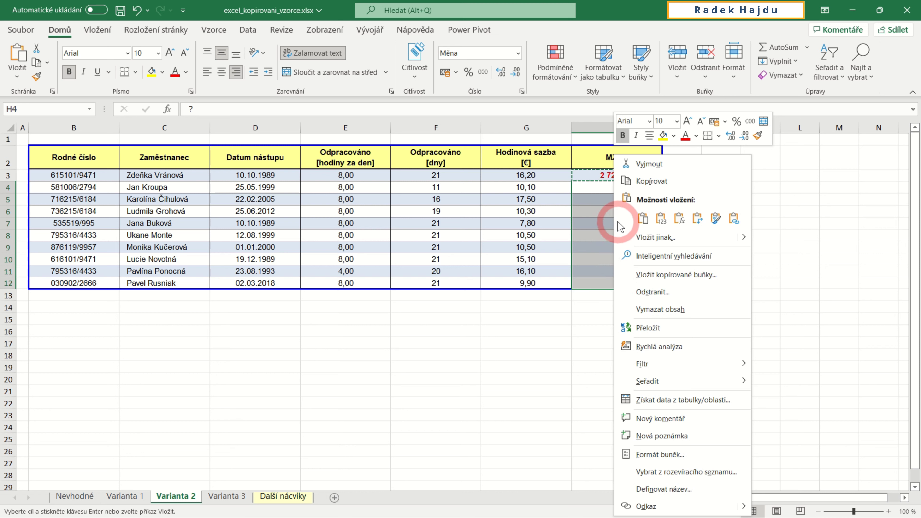
Step: Paste formulas only (Vzorce) into H4:H12, showing wages 888,80 € to 2 536,80 €
click(643, 218)
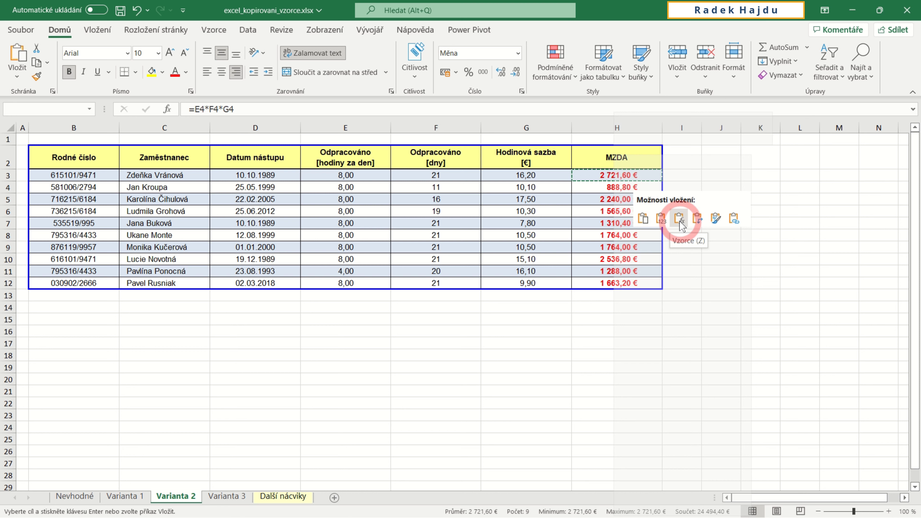
click(679, 220)
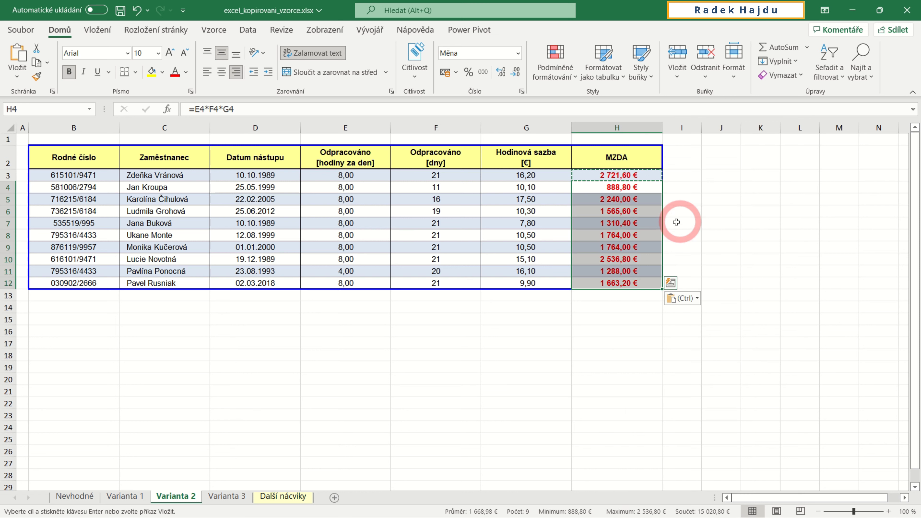
click(611, 308)
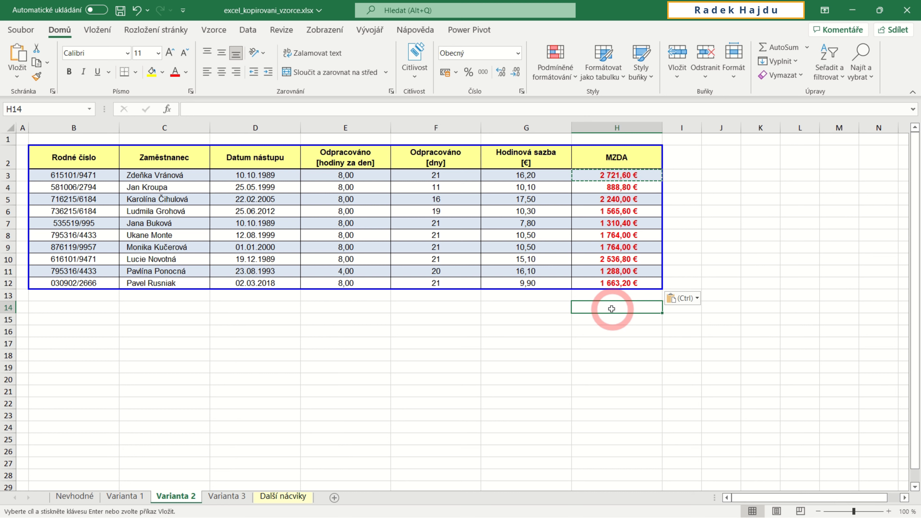
Step: On Varianta 3, fill H3's wage formula down through H12, showing 888,80 € to 2 536,80 €
click(222, 497)
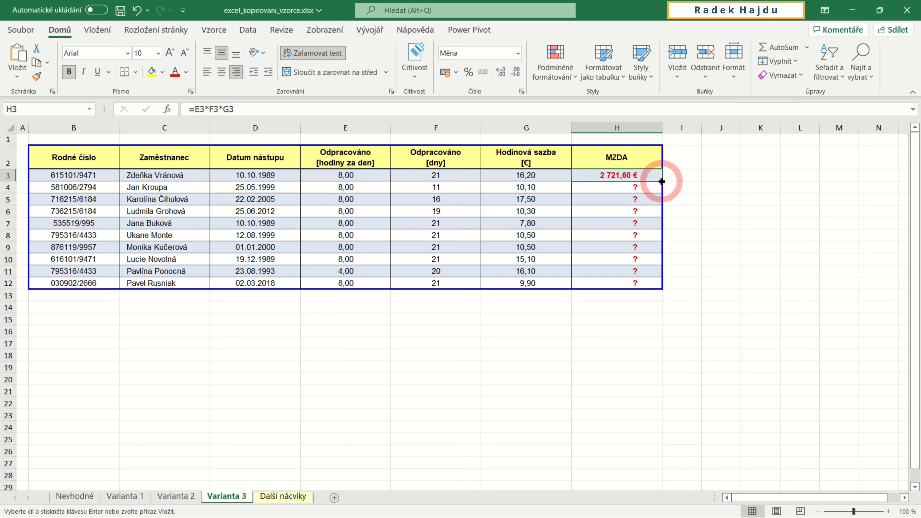
double_click(661, 181)
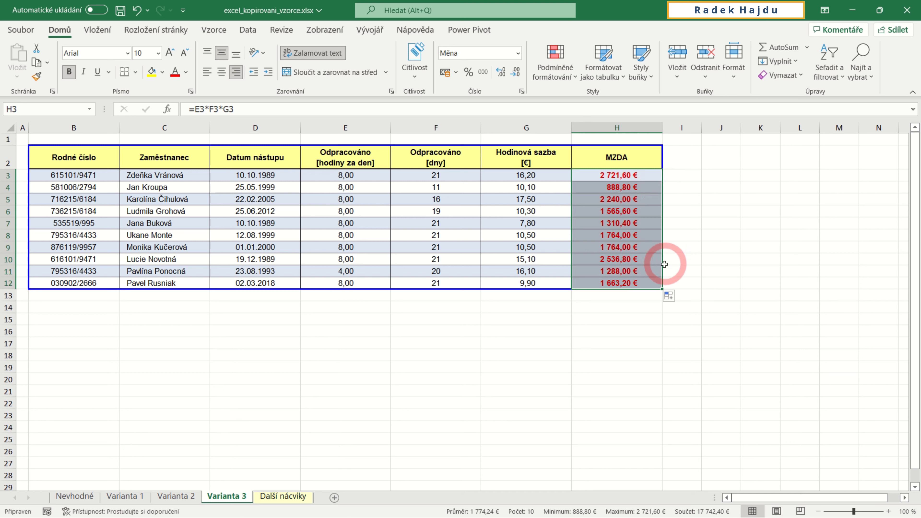
Step: Set the Auto Fill option to Vyplnit bez formátování so H4:H12 keep the banded shading
click(678, 298)
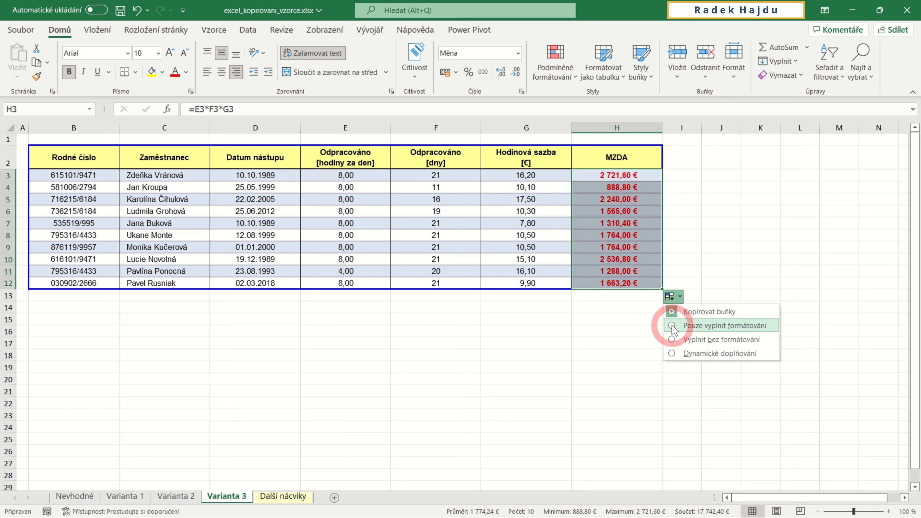
click(671, 341)
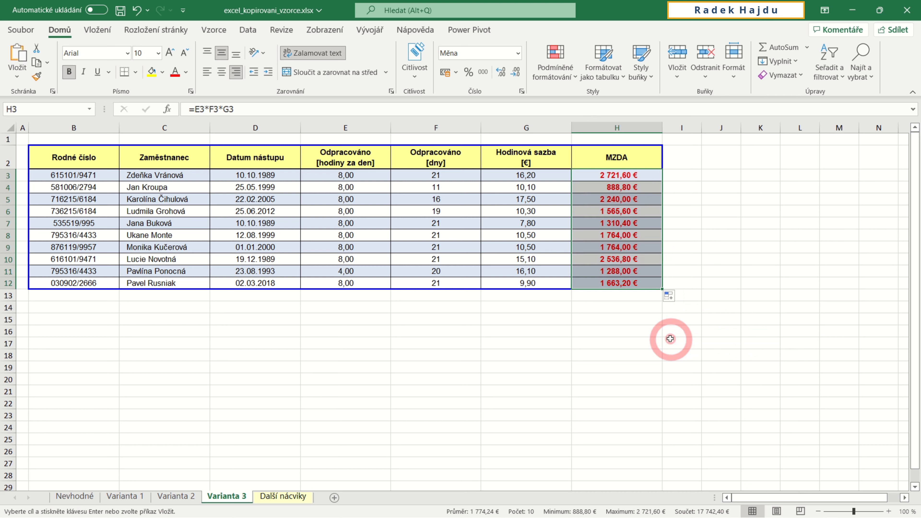
click(608, 309)
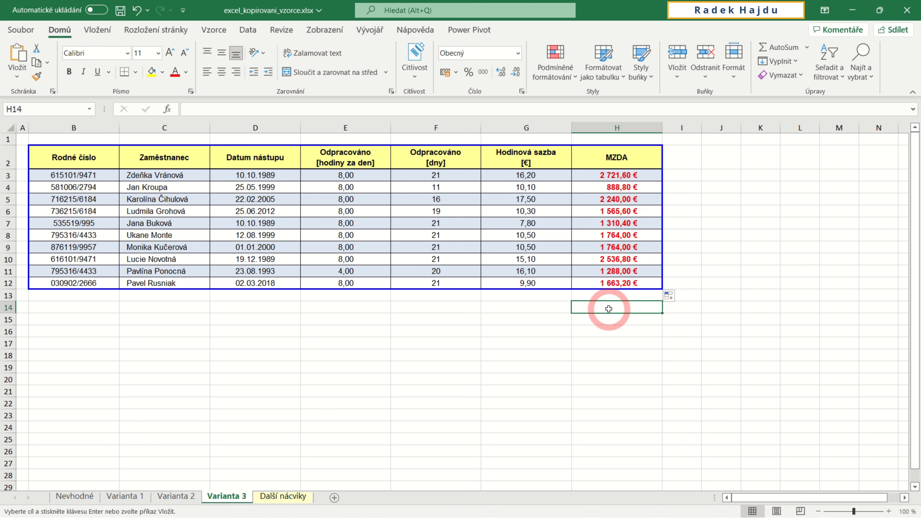